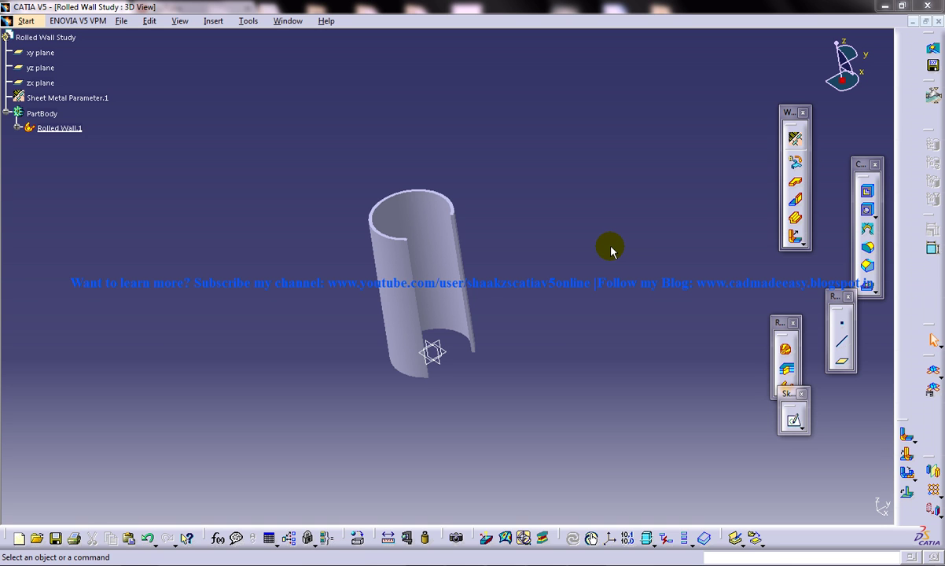
Create a new part in the Generative Sheetmetal Design workbench
middle_drag(516, 271, 529, 310)
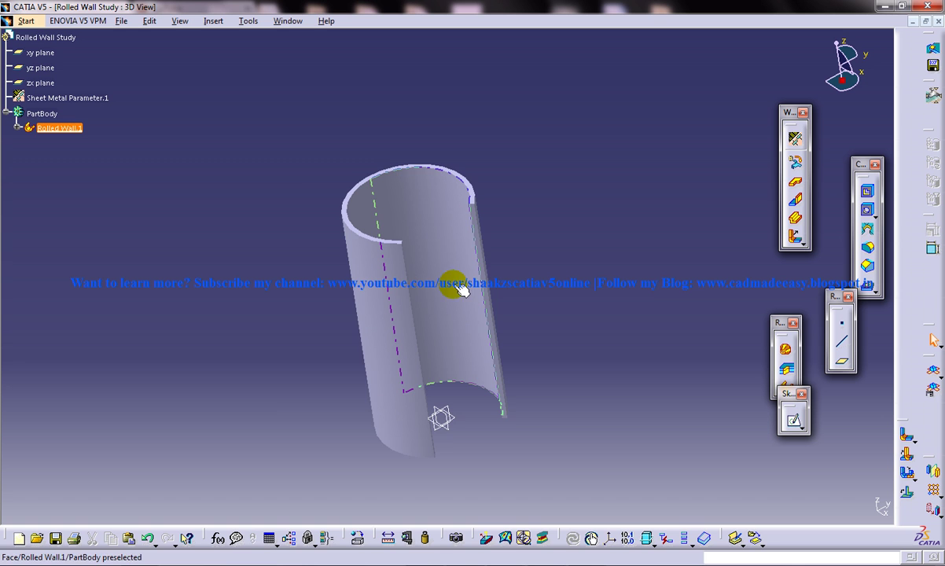
ctrl+middle_drag(437, 275, 443, 316)
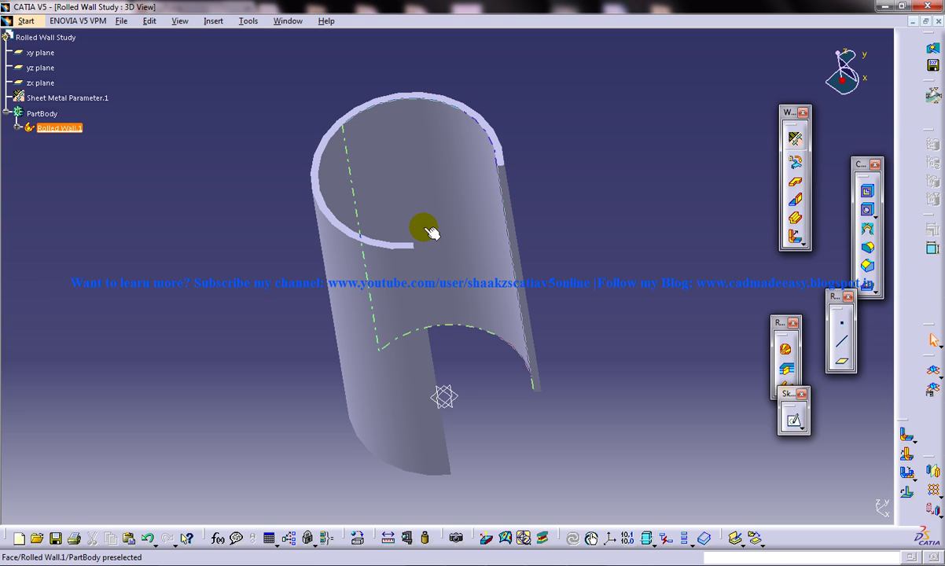
click(554, 135)
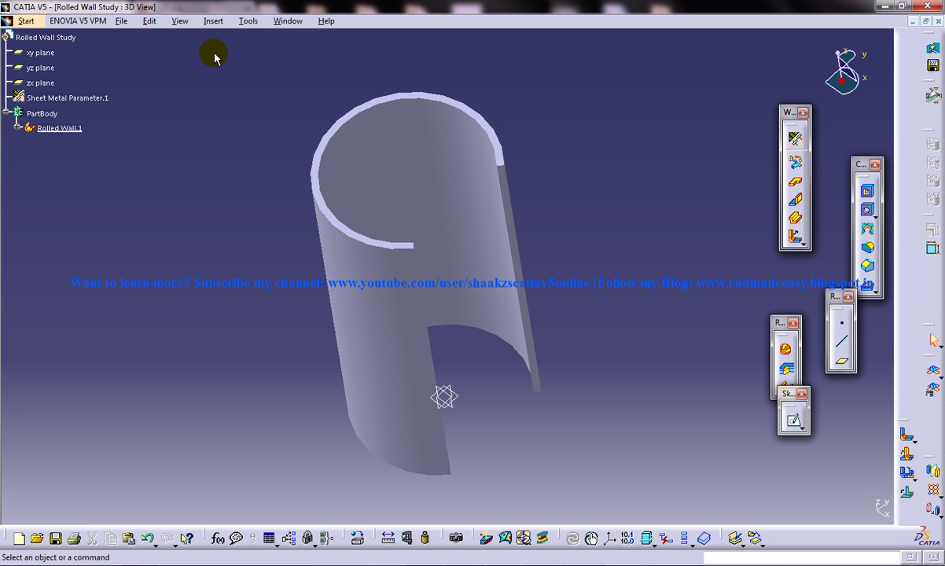
click(122, 21)
click(63, 53)
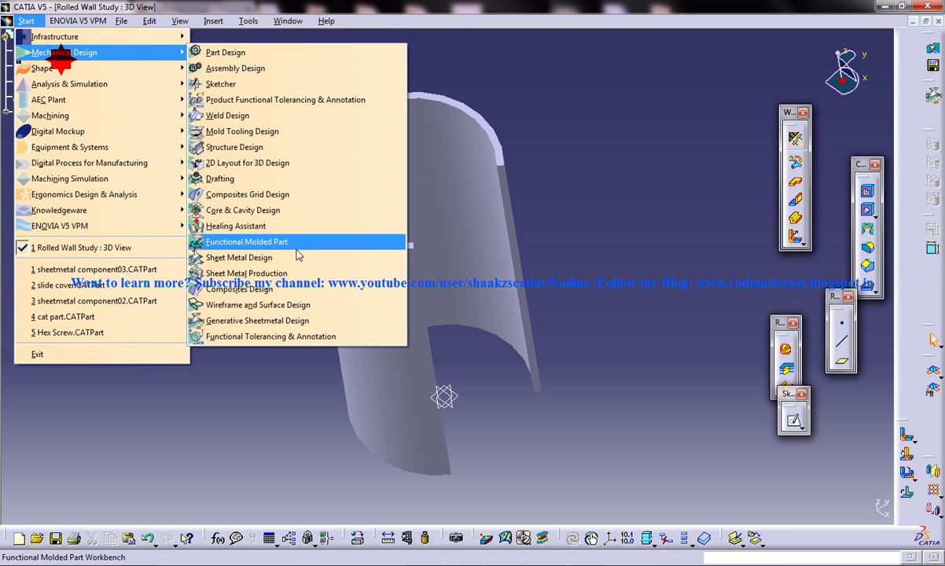
click(241, 323)
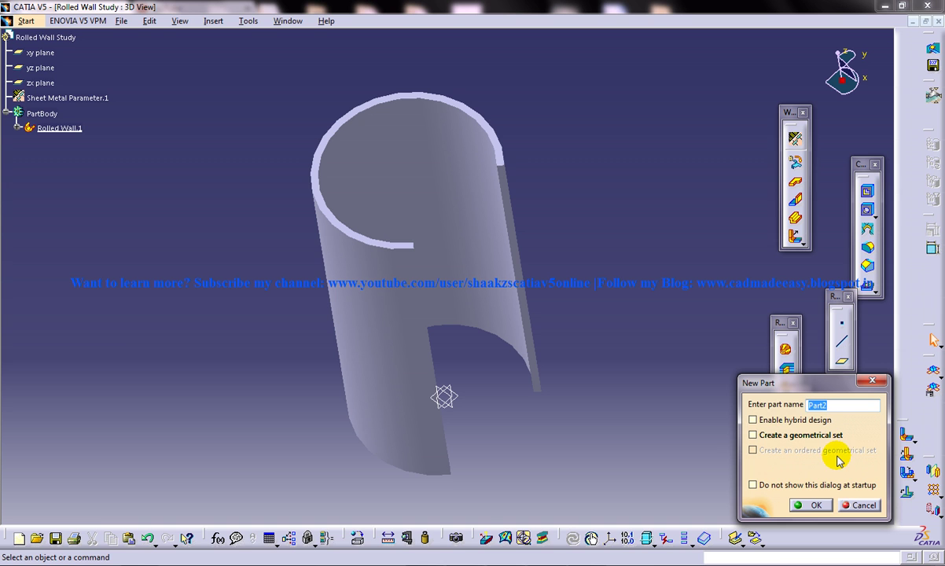
Name the part Rolled Wall Study and accept 2mm thickness and 4mm bend radius
text(Rolled Wall Study)
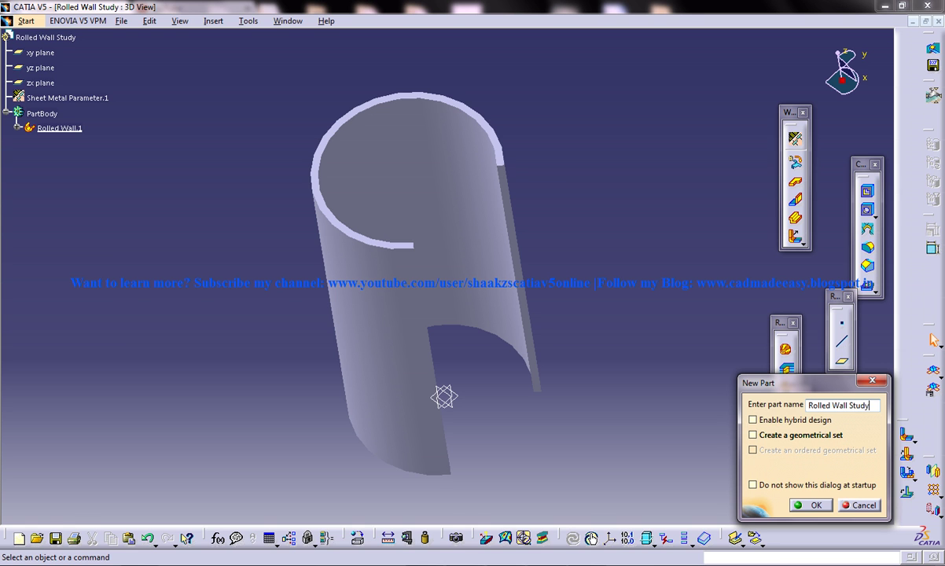
key(Return)
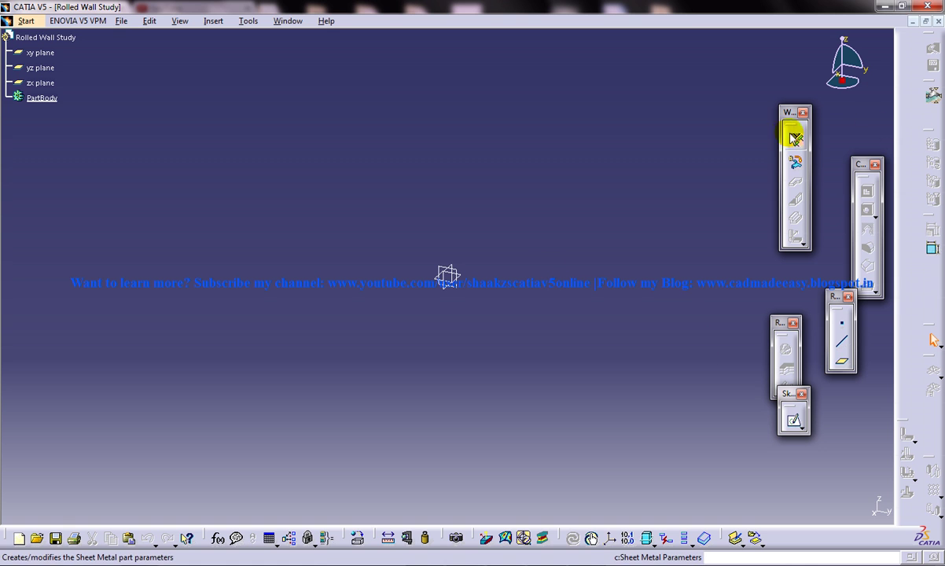
click(796, 139)
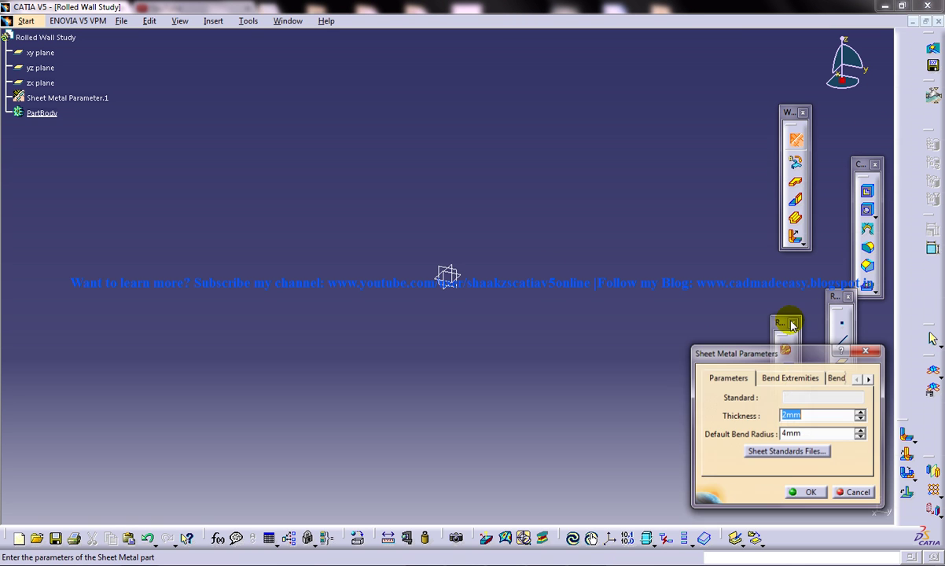
click(802, 491)
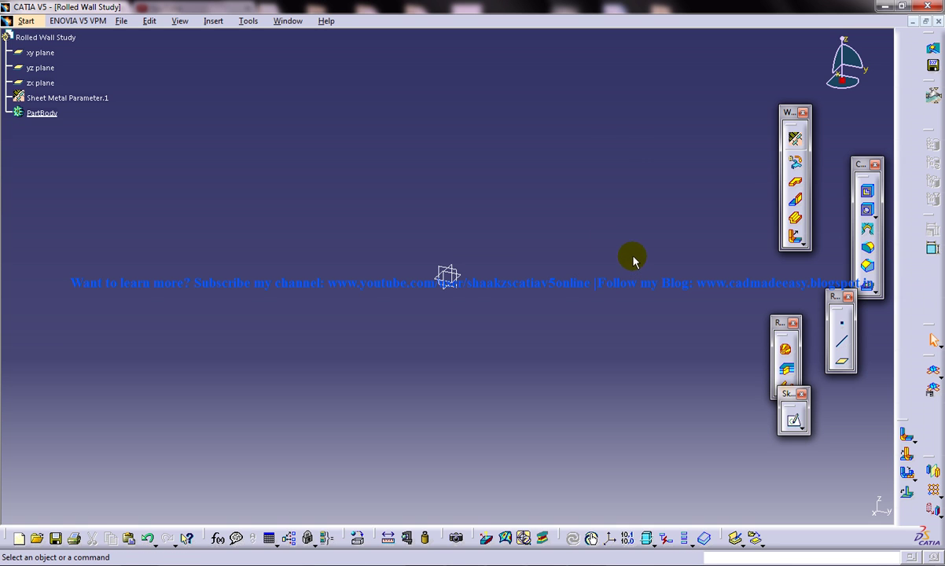
Draw a circle centred on the origin of the xy plane, exit the sketch, and select Sketch.1
click(793, 421)
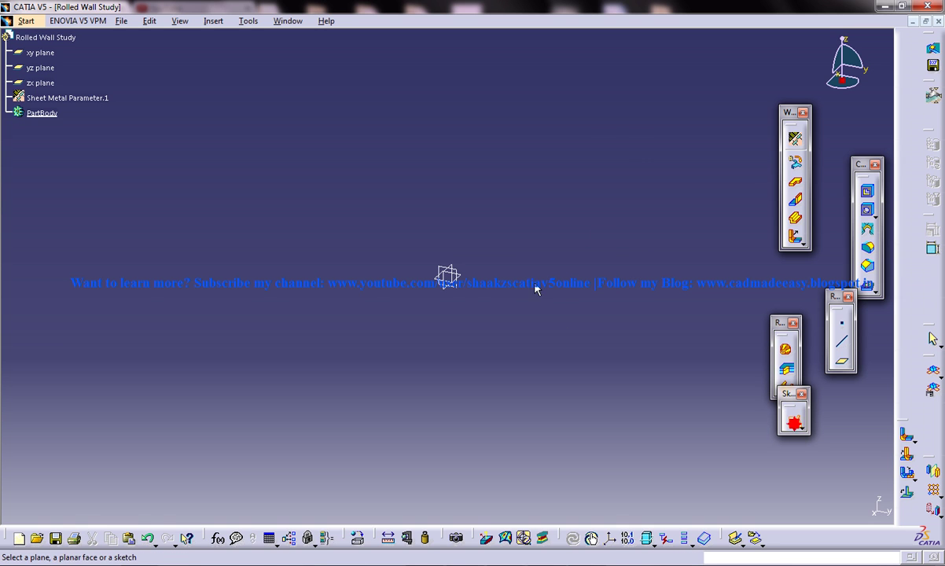
click(464, 279)
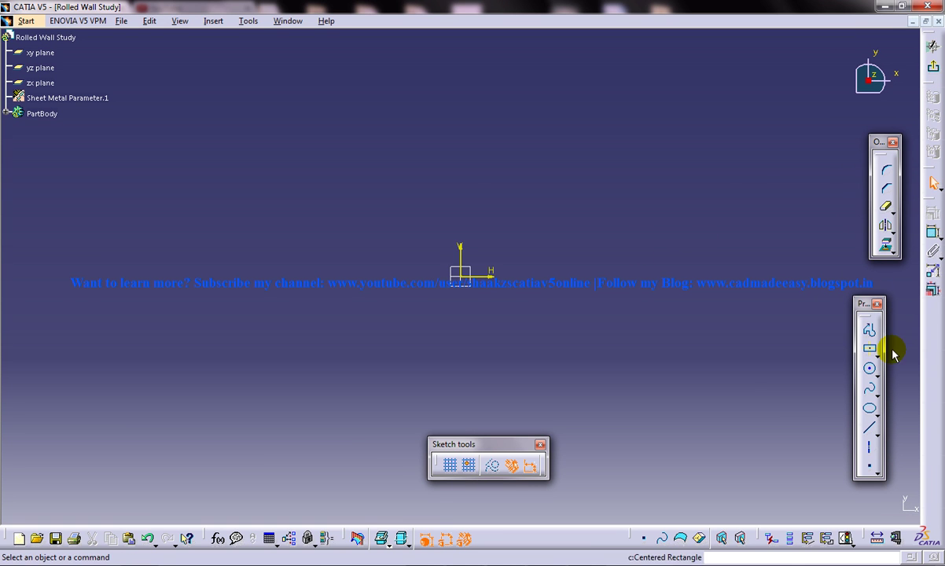
click(869, 368)
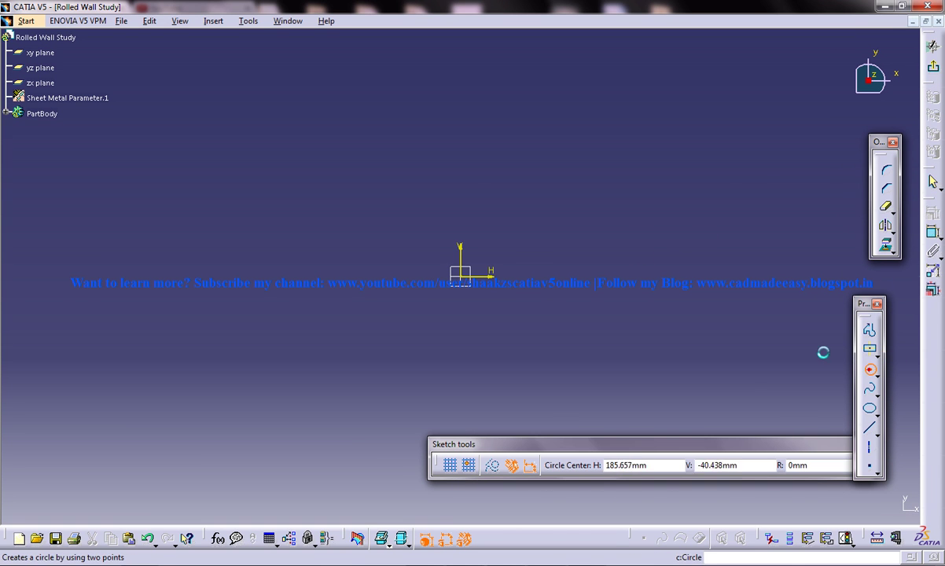
click(462, 276)
click(528, 210)
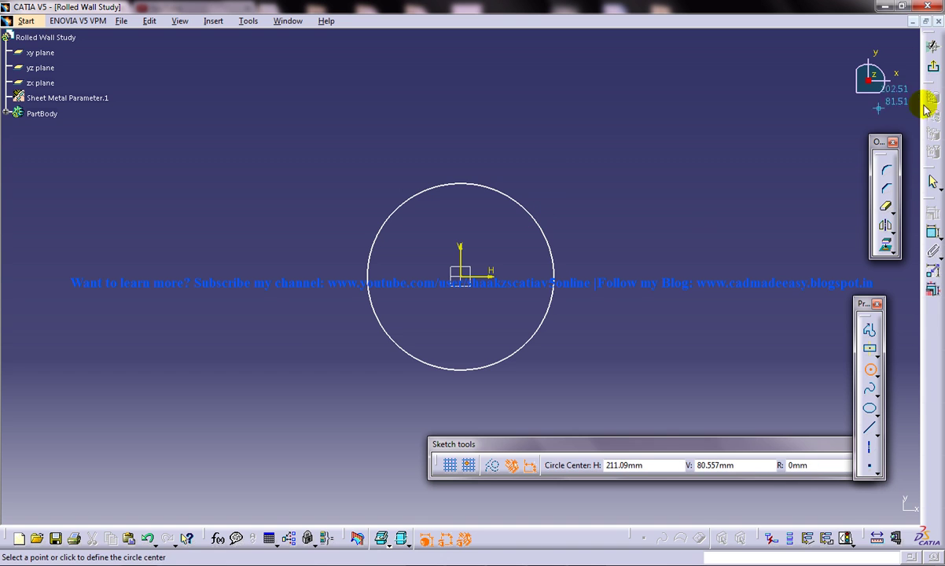
click(932, 70)
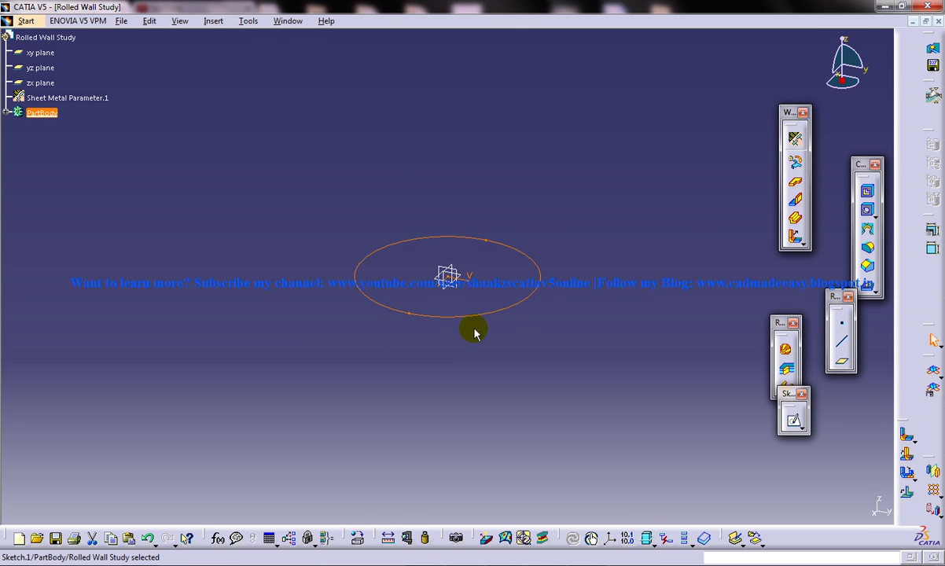
click(464, 236)
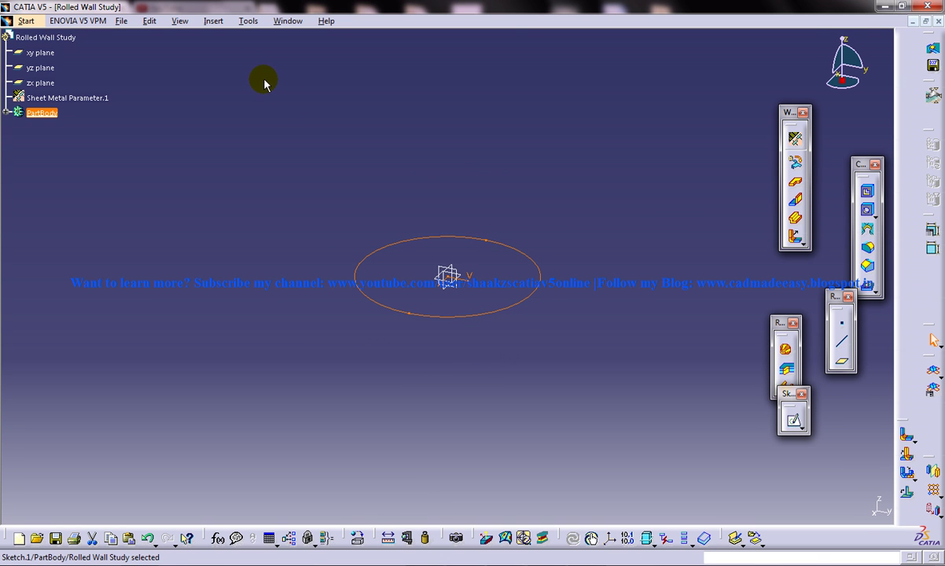
Start a Rolled Wall from Sketch.1 and drag its first limit to 83mm
click(179, 20)
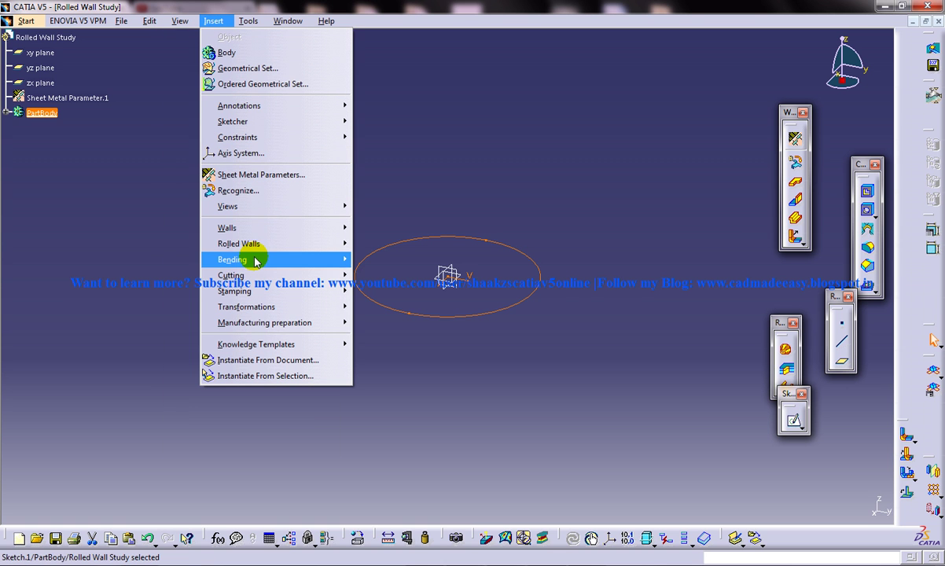
mouse_move(248, 260)
mouse_move(236, 244)
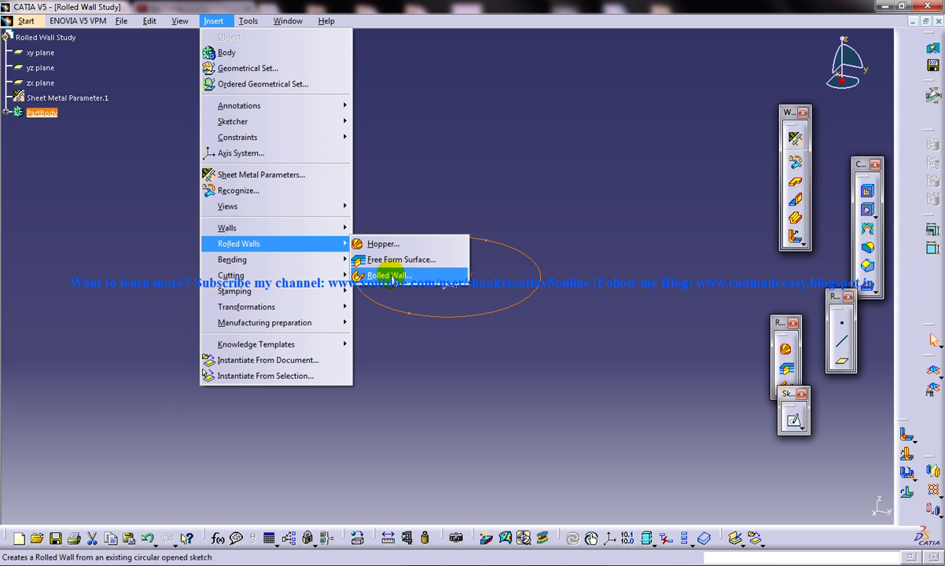
click(382, 276)
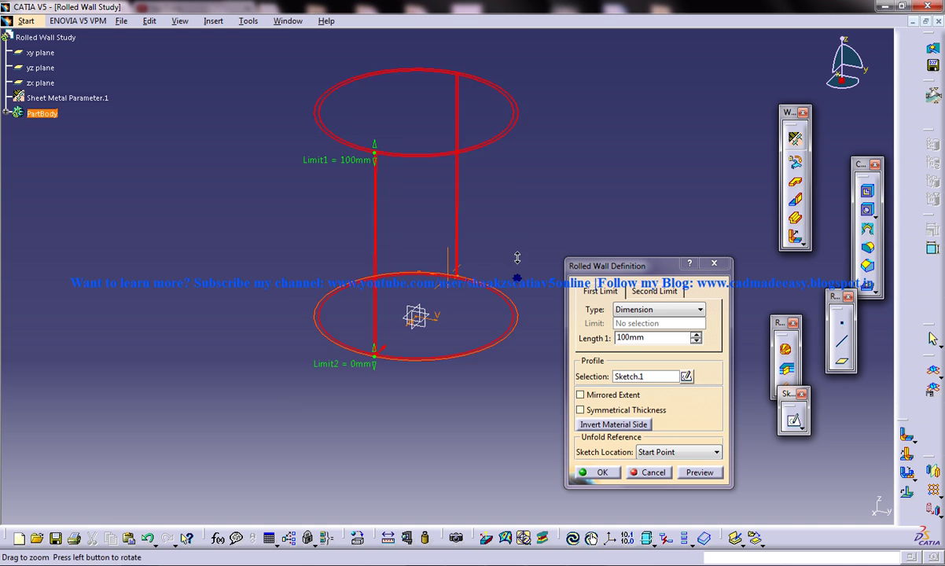
middle_drag(516, 245, 475, 292)
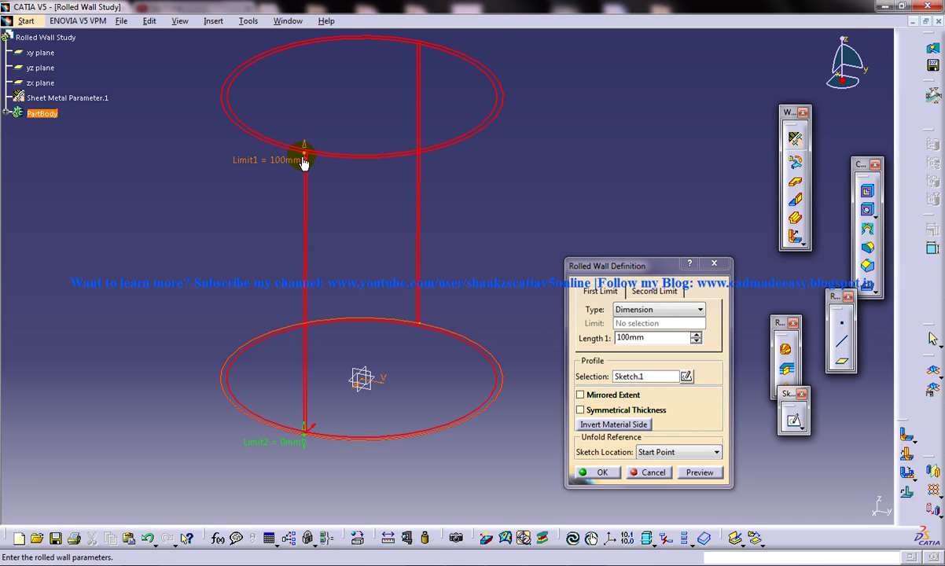
drag(305, 159, 303, 200)
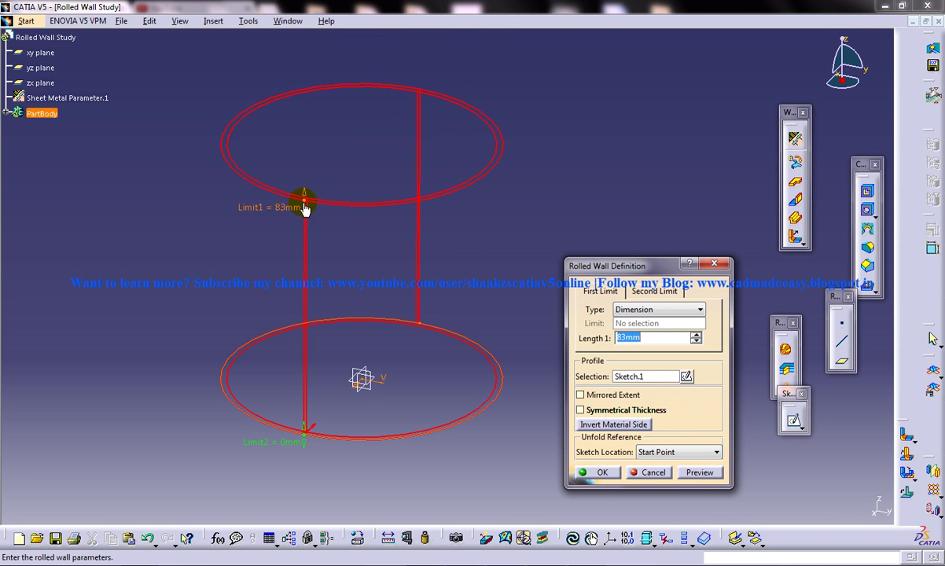
Test the second limit and Mirrored Extent, then turn mirroring off again
middle_drag(355, 306, 356, 219)
drag(304, 346, 303, 452)
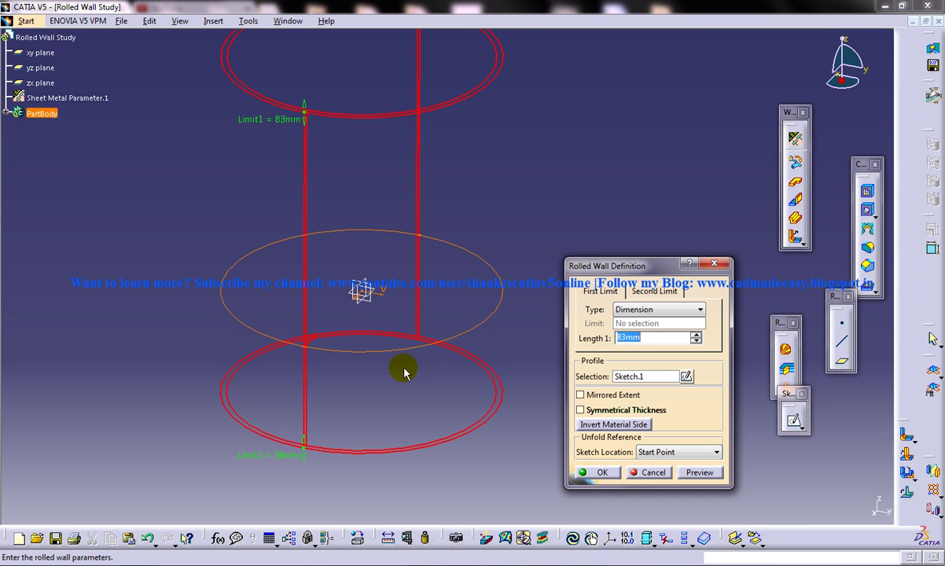
click(605, 400)
click(654, 291)
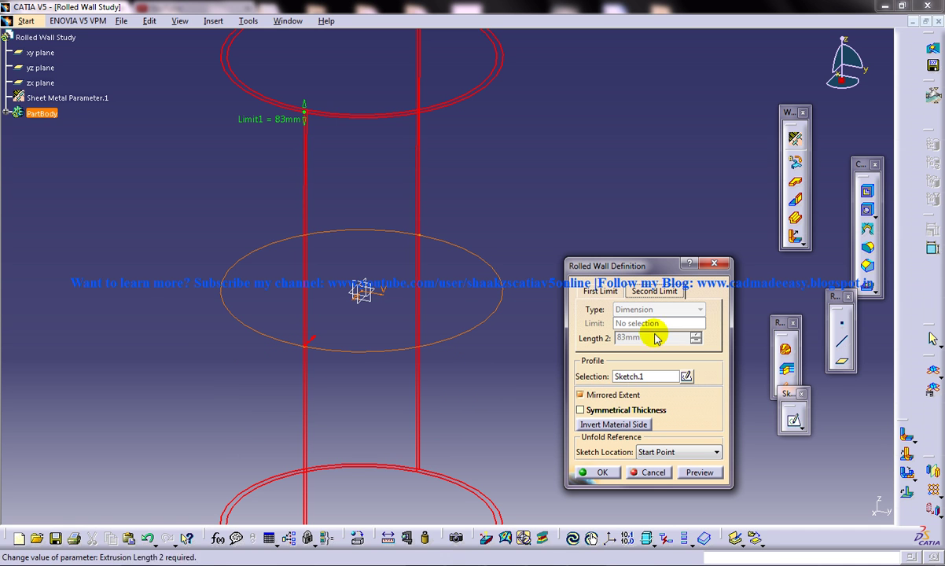
click(600, 290)
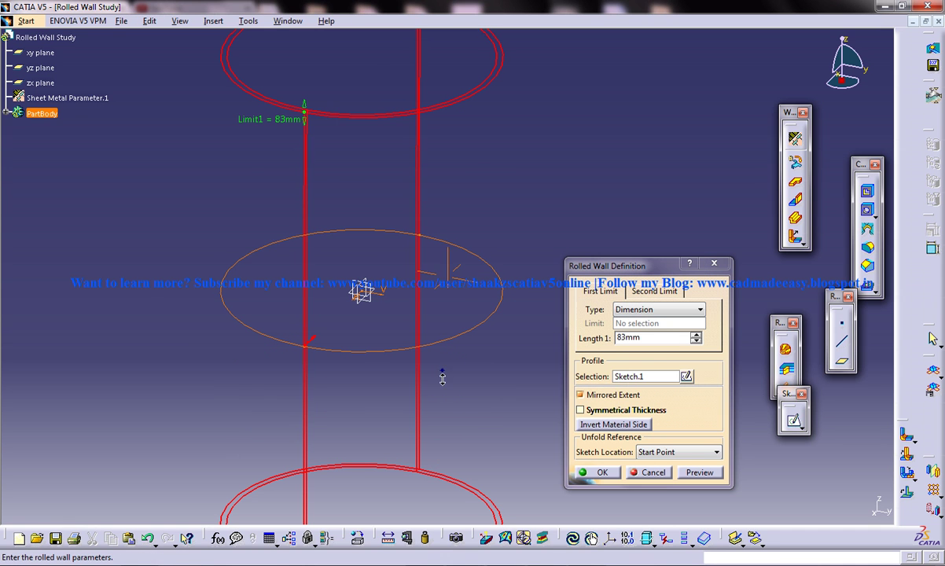
ctrl+middle_drag(442, 376, 495, 377)
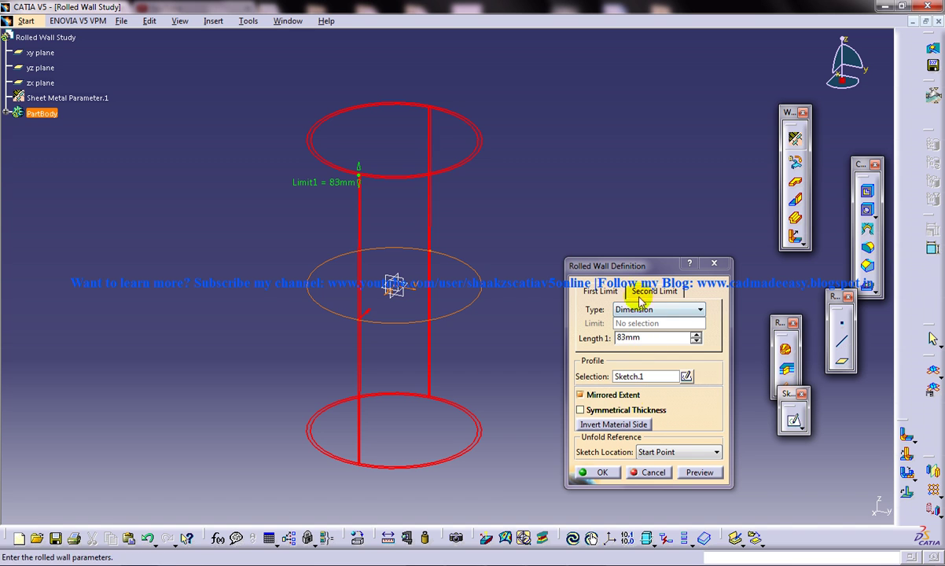
click(580, 394)
ctrl+middle_drag(433, 362, 433, 315)
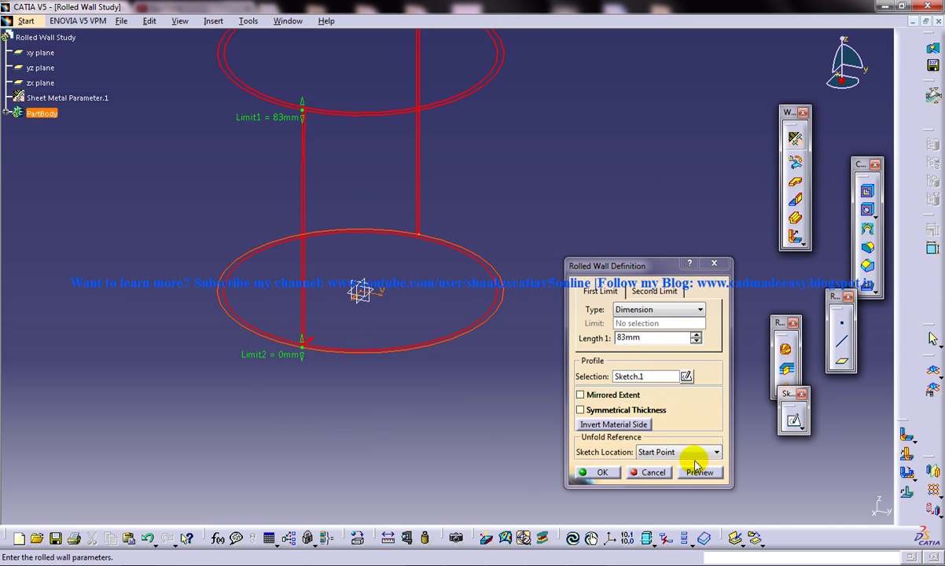
Preview the shaded wall, keep mirroring off, and make the thickness symmetrical about the sketch
click(698, 472)
mouse_move(487, 358)
middle_down()
mouse_move(475, 376)
mouse_move(559, 362)
middle_up()
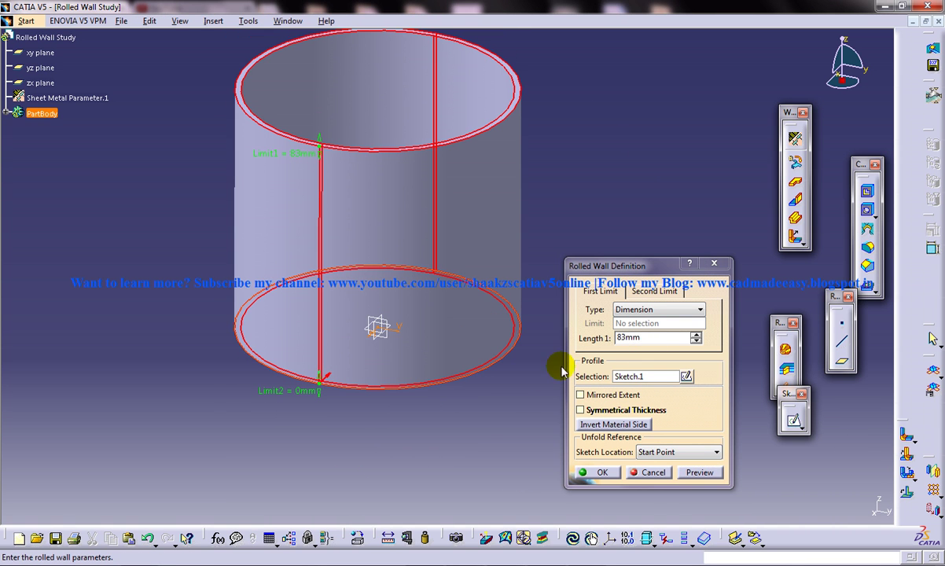
click(607, 397)
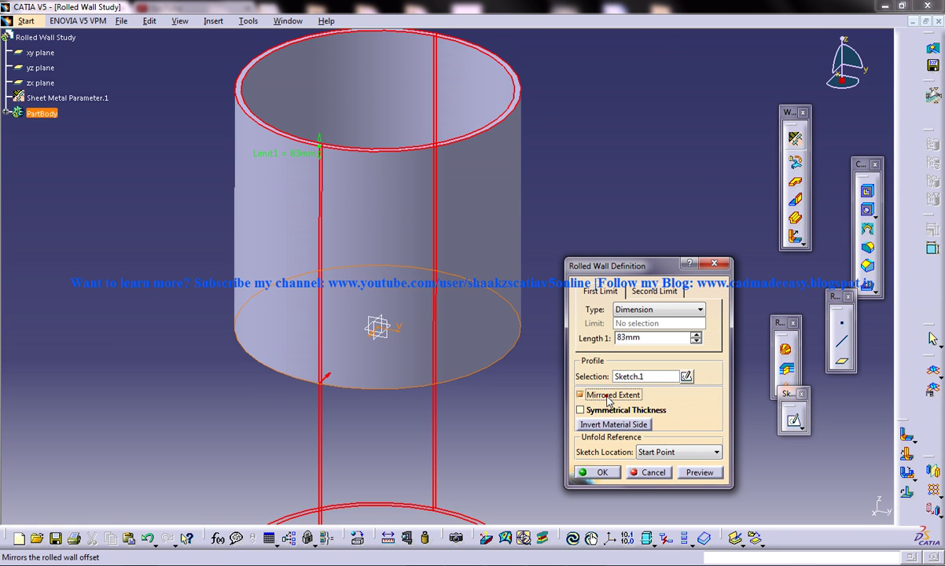
click(603, 396)
click(590, 412)
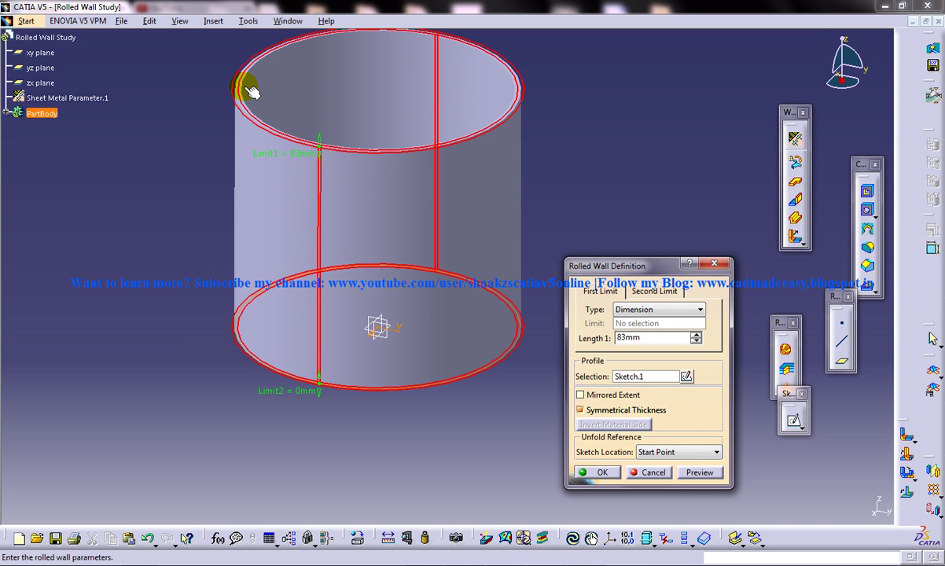
middle_drag(379, 236, 369, 283)
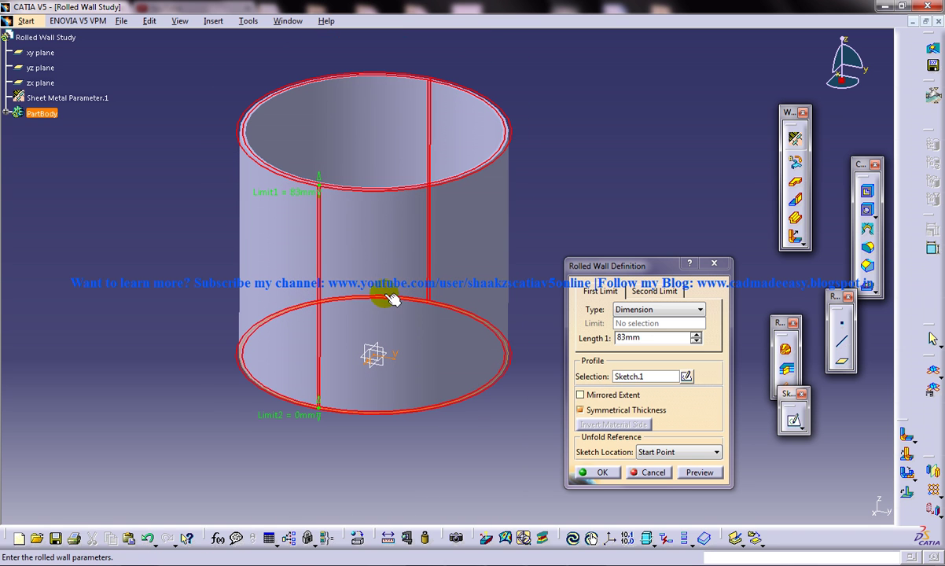
Keep Start Point as the unfold reference and create the 83mm rolled wall
click(660, 452)
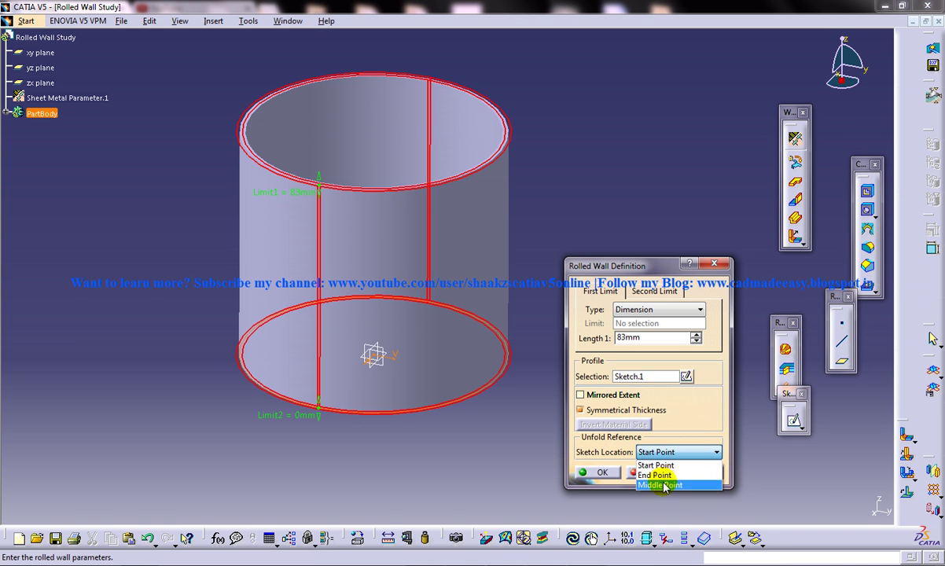
click(677, 437)
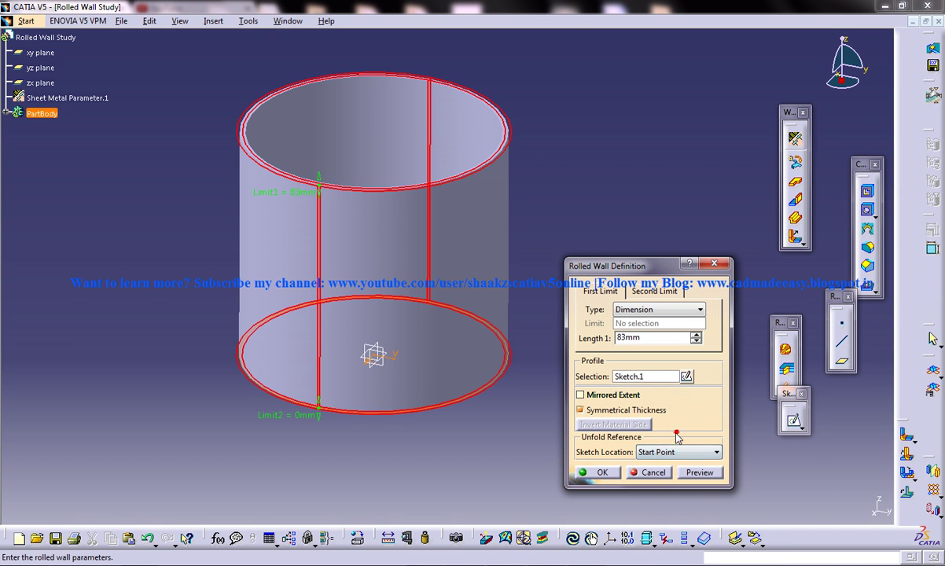
click(602, 472)
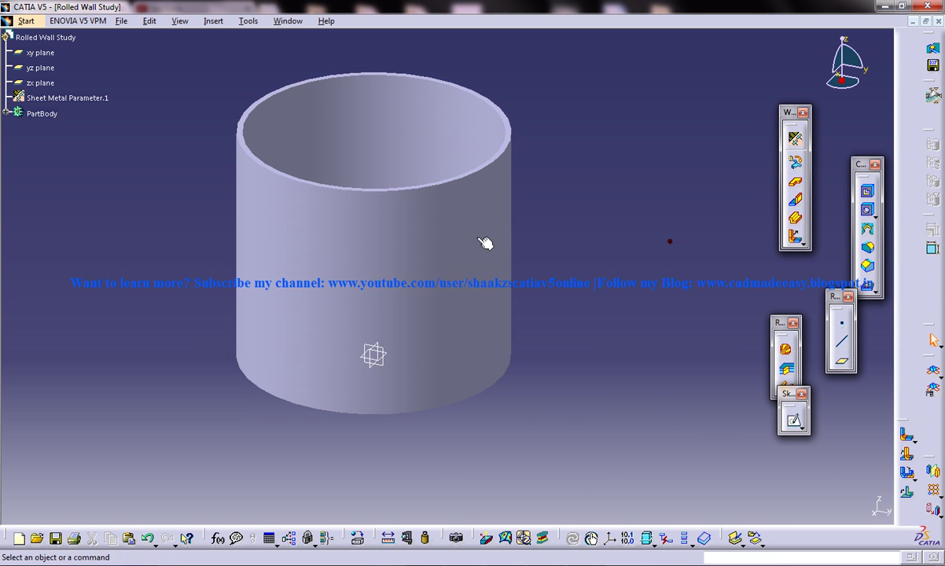
Edit Sketch.1 and draw a vertical line across the circle's right side
click(6, 114)
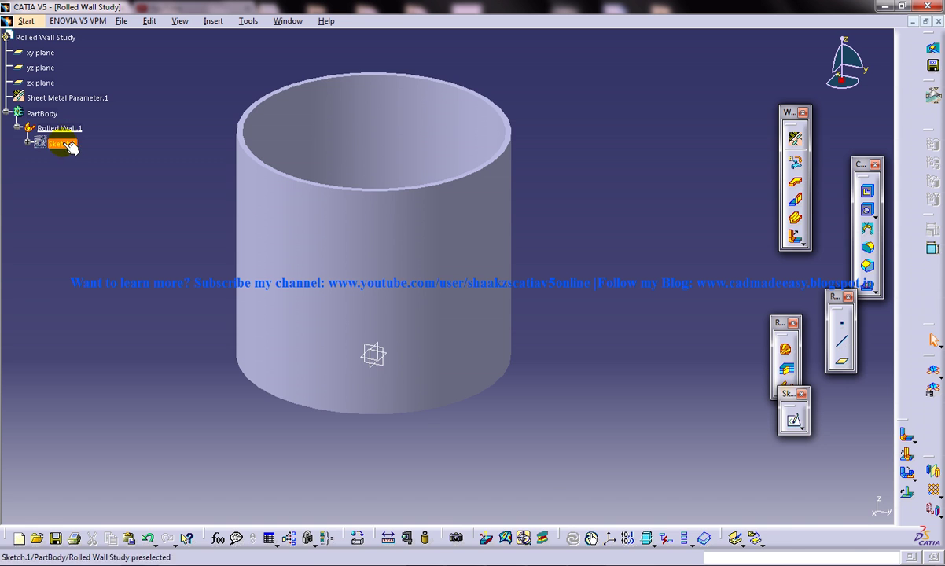
double_click(65, 144)
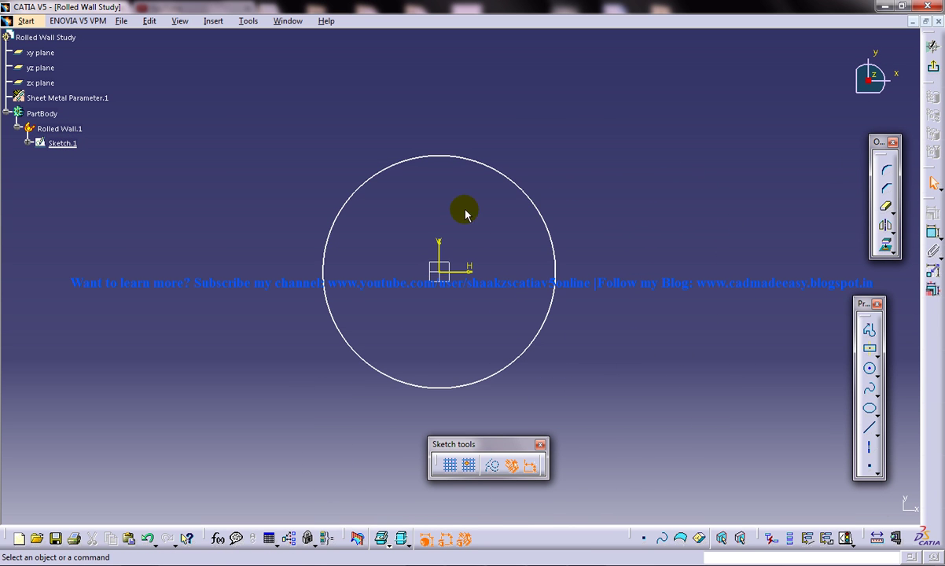
click(868, 426)
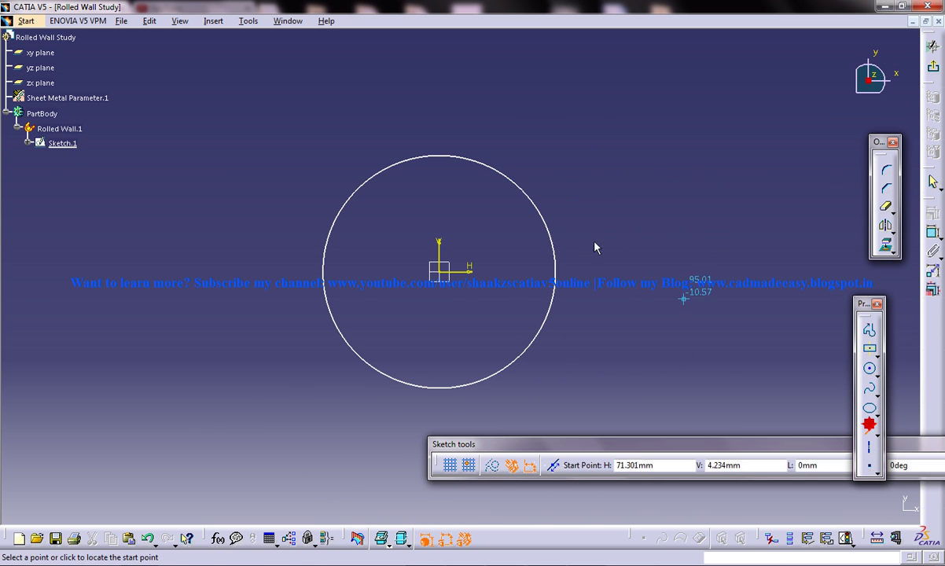
click(536, 177)
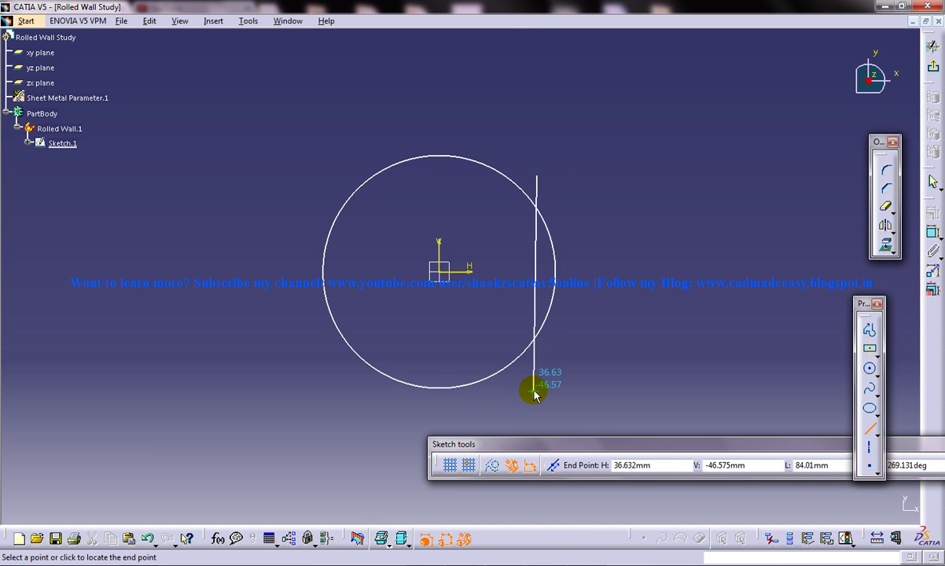
click(537, 385)
Trim away the right arc and the line, leaving an open arc, and exit the sketch
click(885, 206)
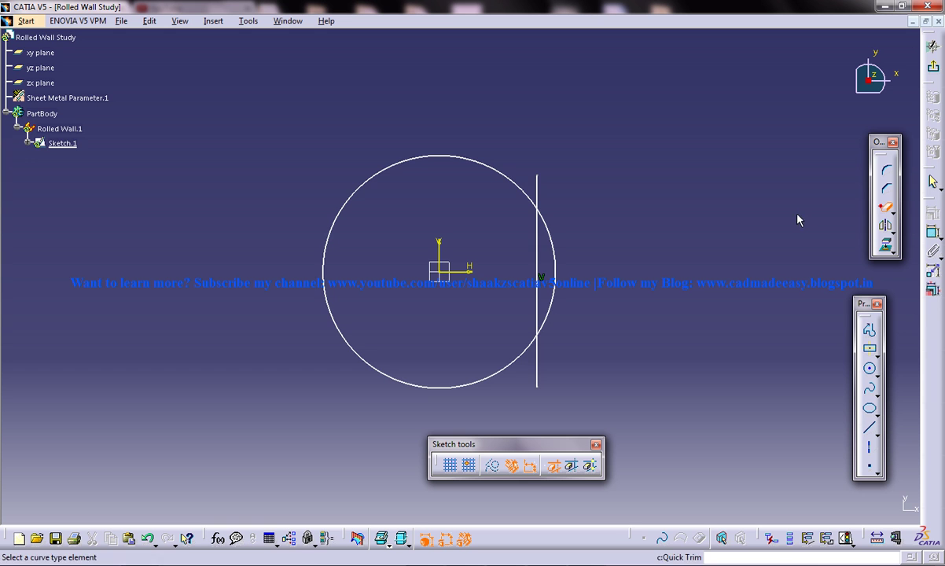
click(540, 194)
click(546, 253)
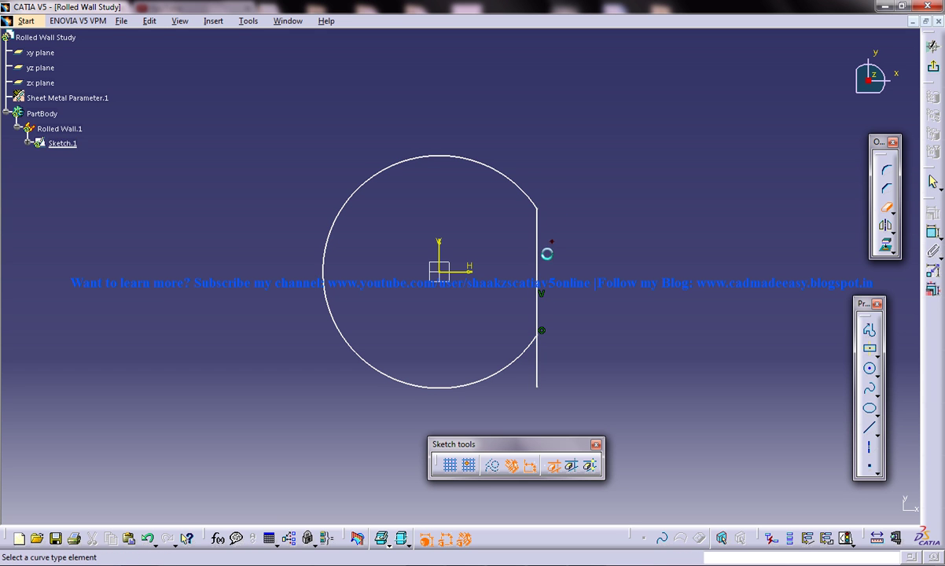
click(538, 302)
click(537, 367)
click(930, 79)
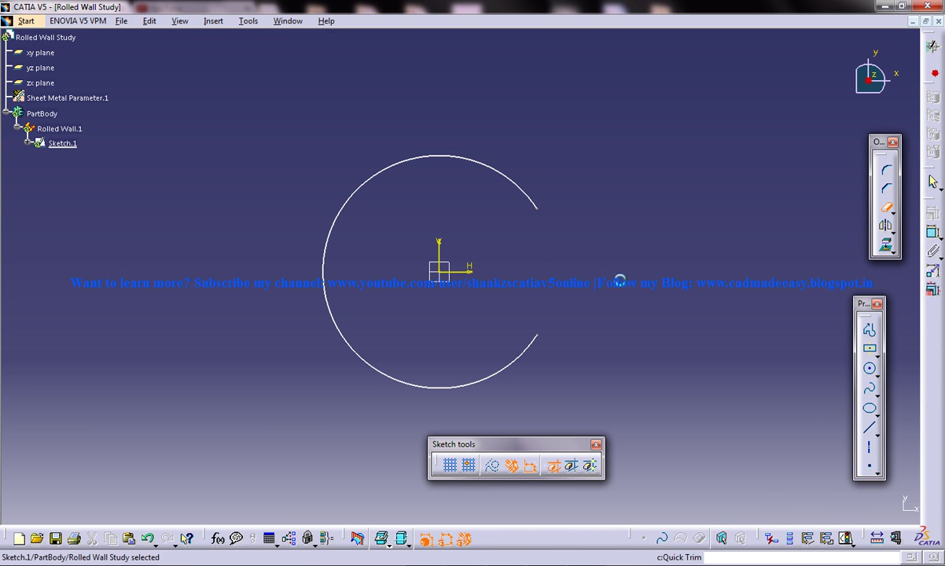
mouse_move(620, 279)
middle_down()
mouse_move(565, 315)
mouse_move(472, 332)
mouse_move(609, 299)
mouse_move(451, 385)
mouse_move(540, 379)
mouse_move(475, 343)
middle_up()
Unfold the C-shaped rolled wall into a flat rectangular sheet and inspect it
click(456, 342)
click(585, 300)
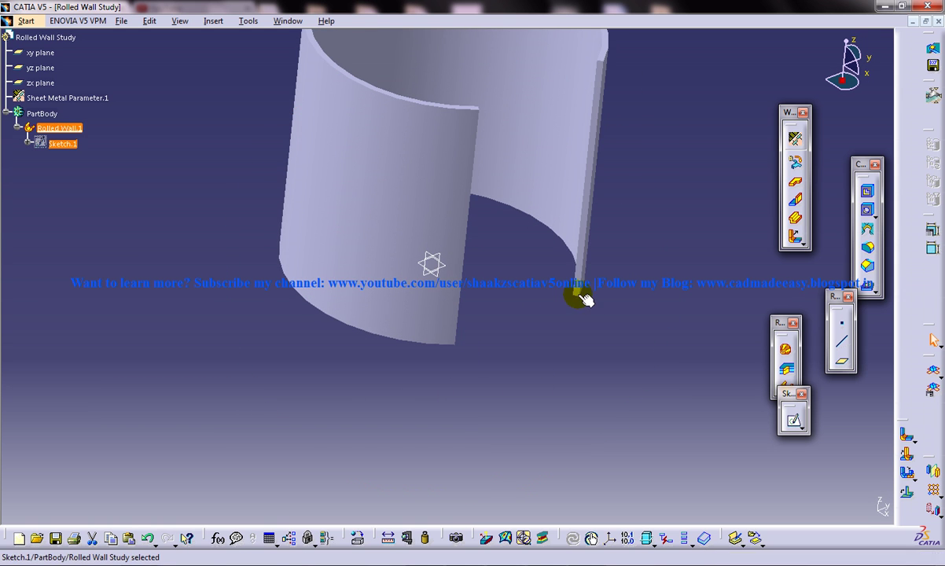
mouse_move(586, 299)
middle_down()
mouse_move(489, 337)
mouse_move(443, 207)
mouse_move(460, 372)
mouse_move(552, 396)
mouse_move(570, 382)
middle_up()
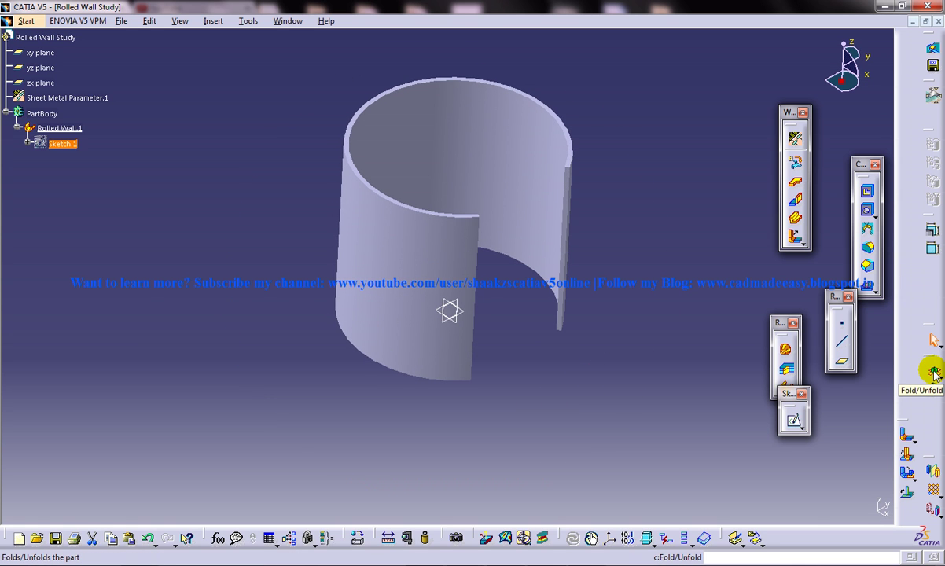
click(932, 370)
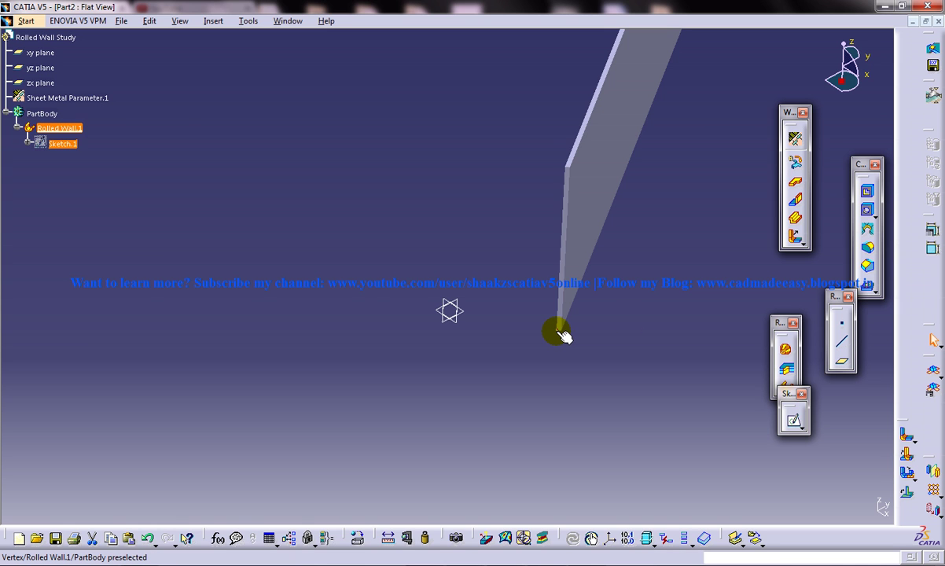
mouse_move(624, 294)
middle_down()
mouse_move(569, 370)
mouse_move(513, 357)
middle_up()
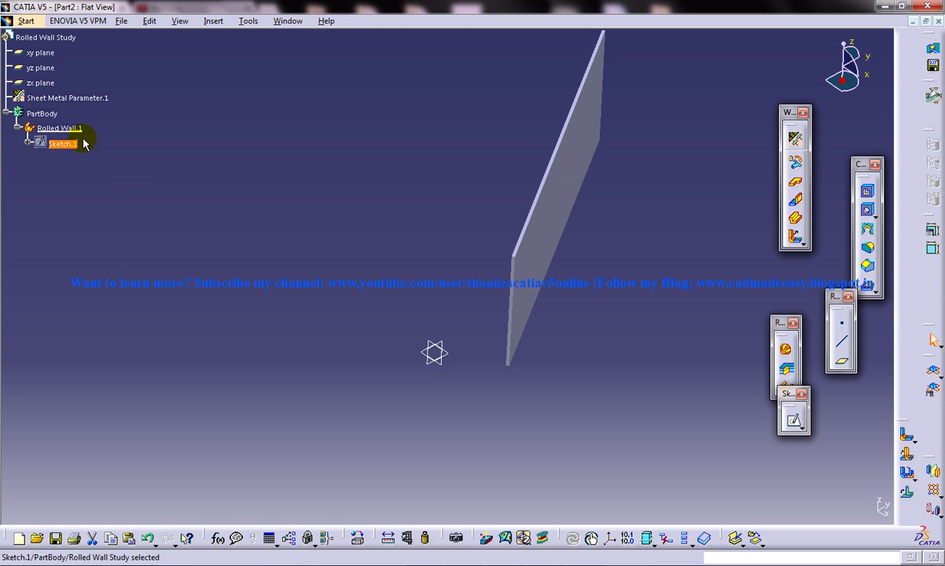
Set Rolled Wall.1's unfold reference to End Point and view the flat pattern
click(932, 370)
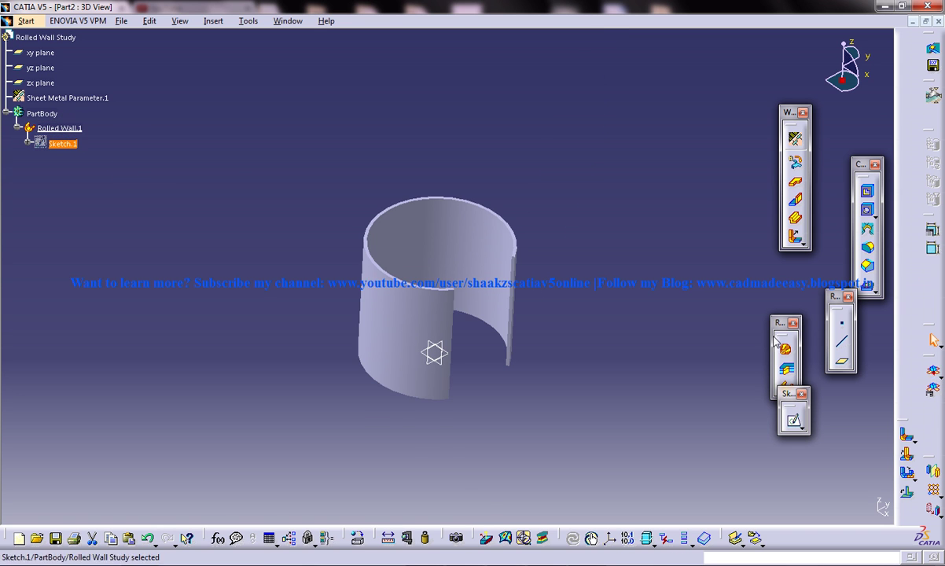
double_click(67, 128)
click(674, 452)
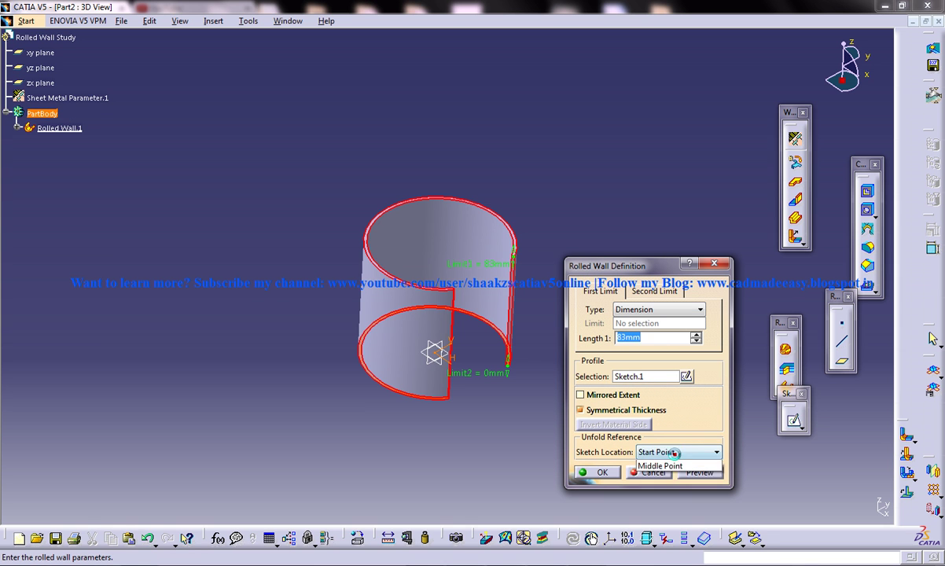
click(654, 475)
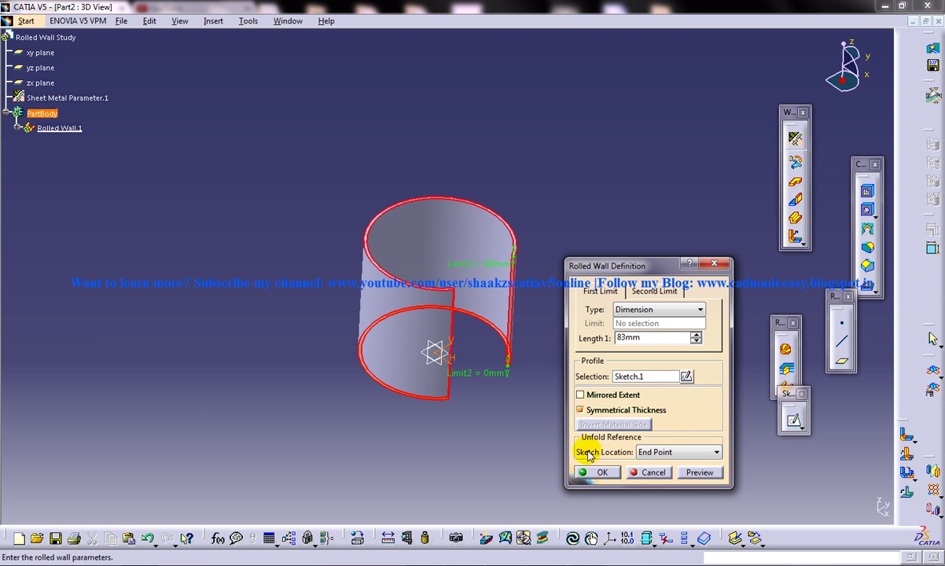
click(595, 476)
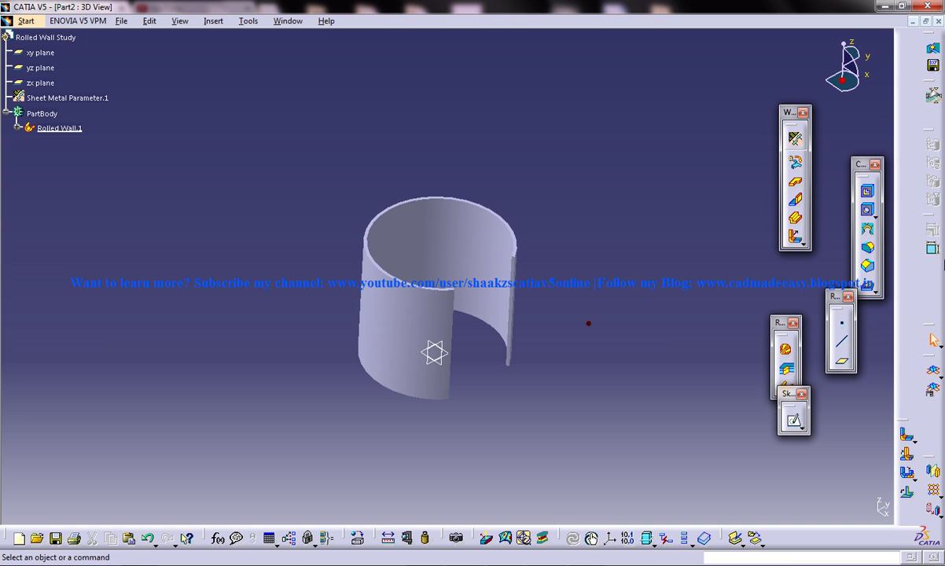
click(930, 371)
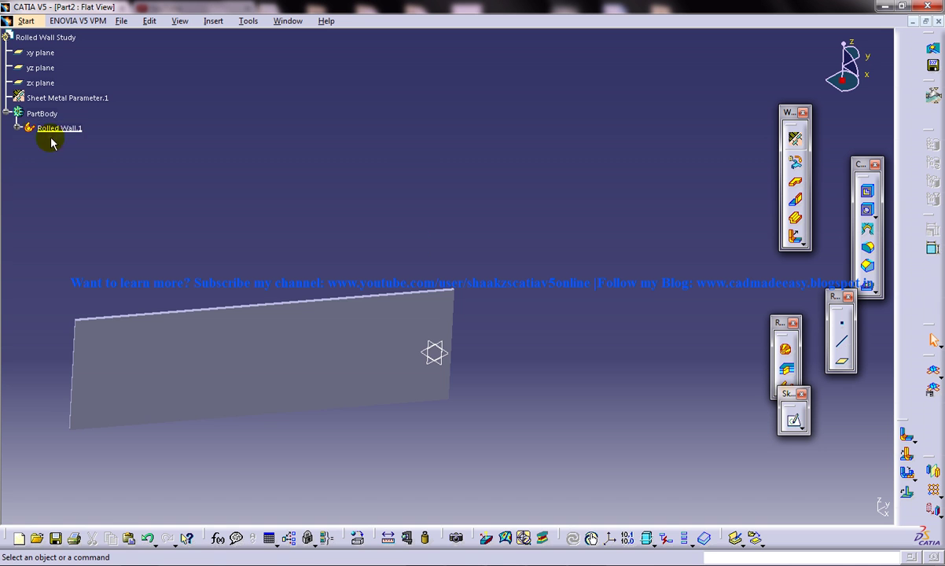
Switch the unfold reference to Middle Point, view the flat pattern, then refold the wall
click(933, 378)
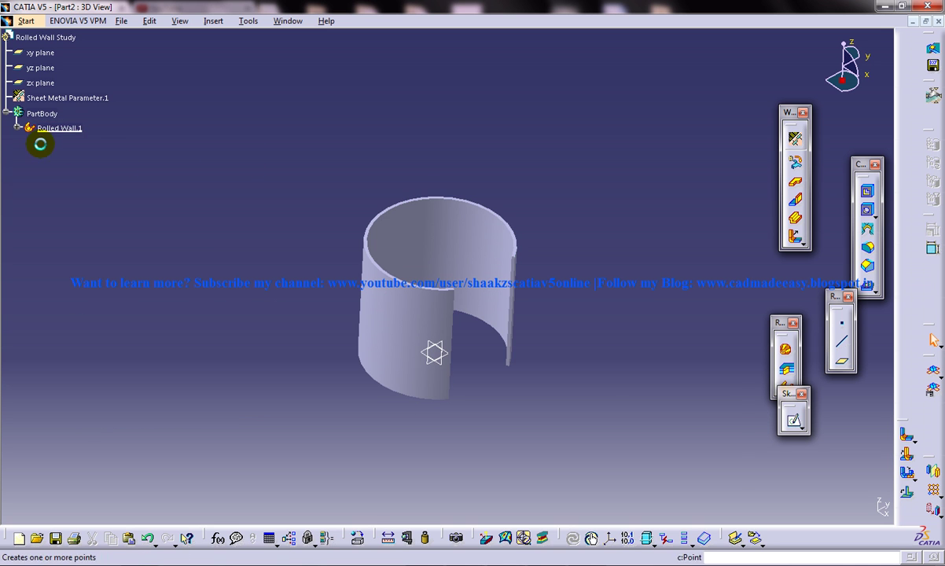
double_click(35, 128)
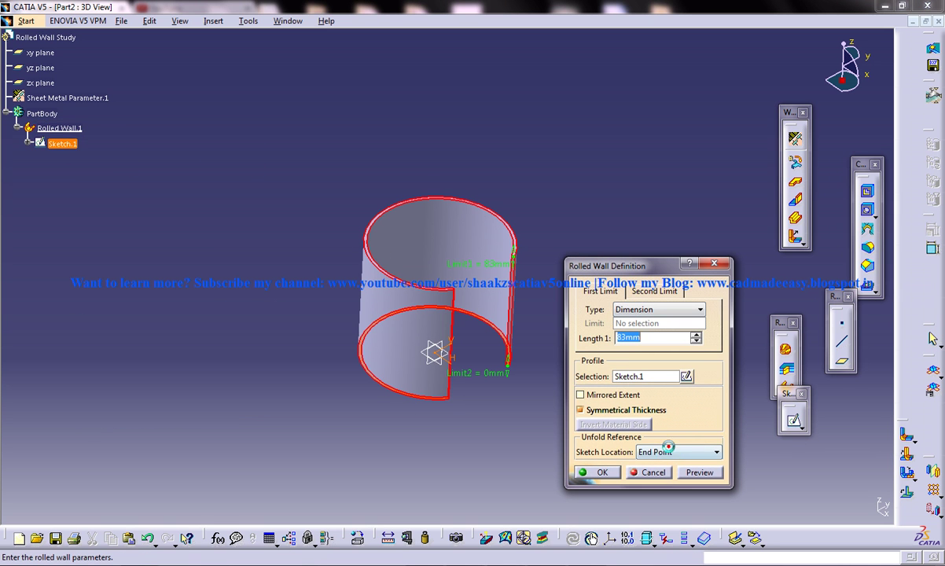
click(669, 450)
click(662, 480)
click(598, 472)
click(932, 378)
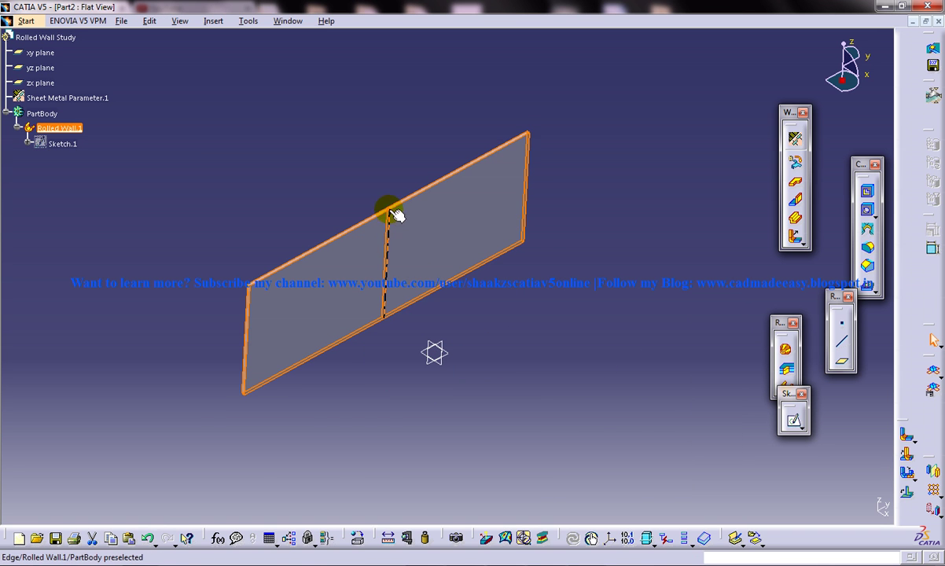
click(378, 248)
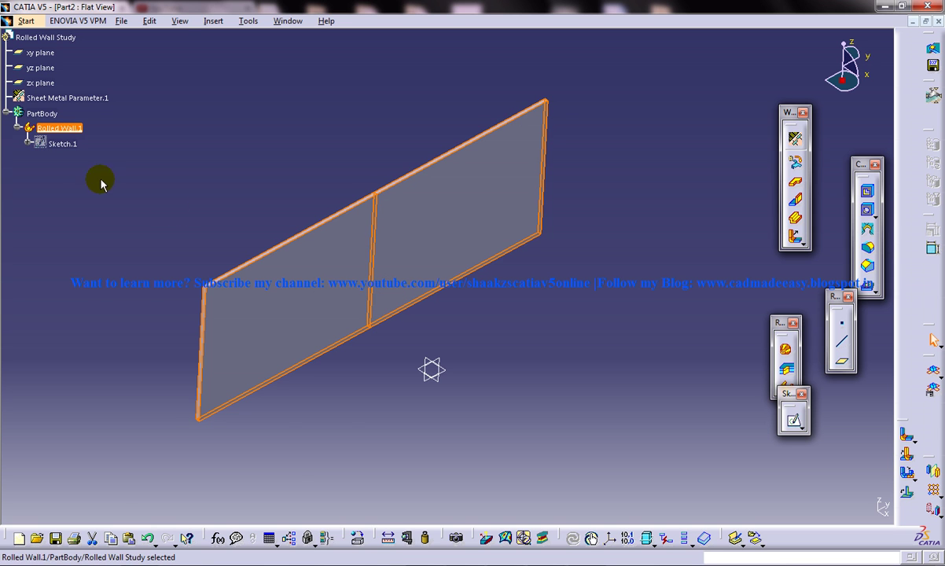
click(799, 374)
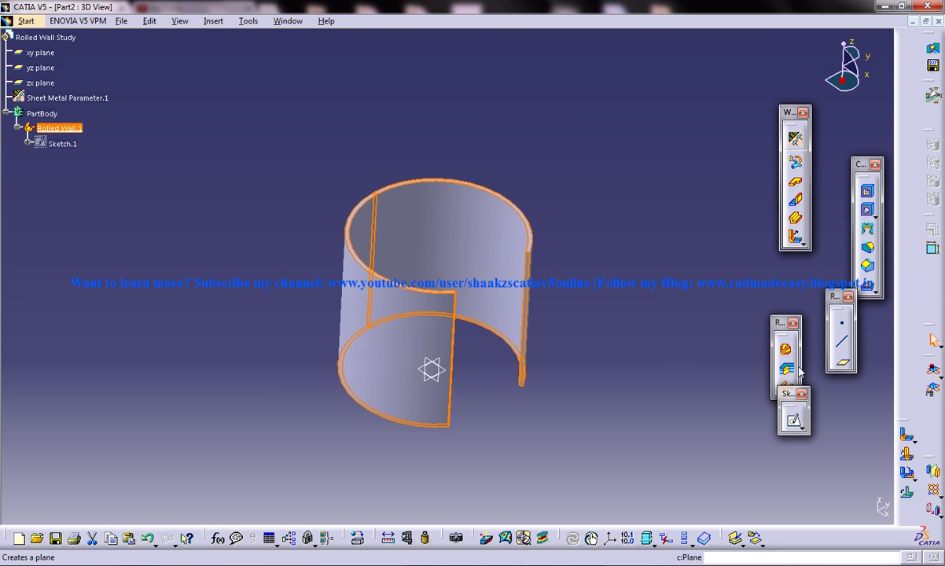
middle_drag(576, 354, 601, 434)
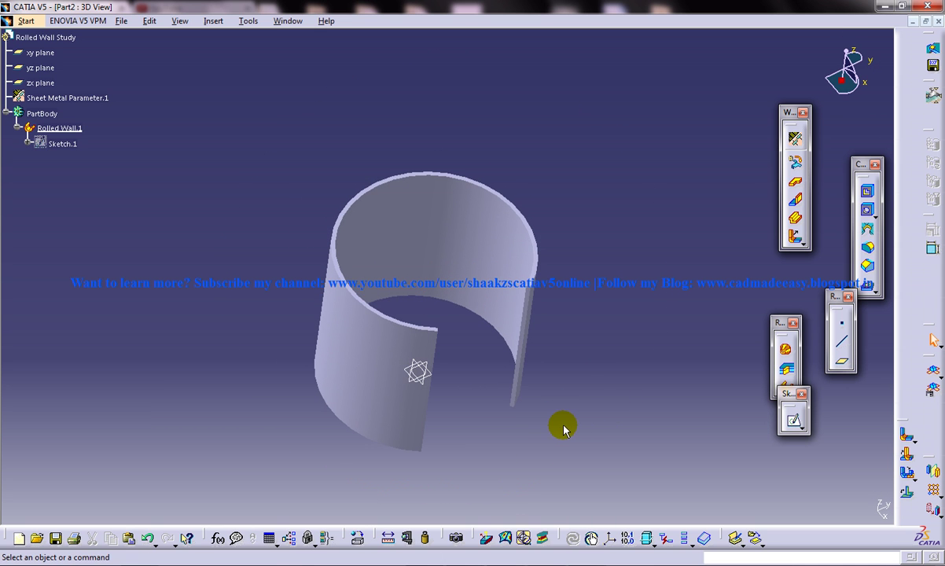
middle_drag(564, 428, 589, 392)
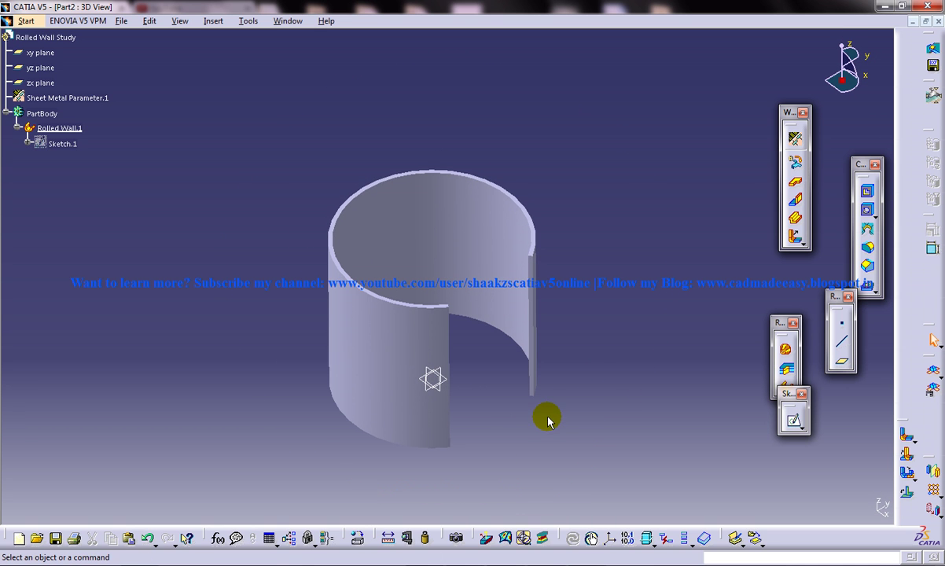
middle_drag(547, 418, 481, 375)
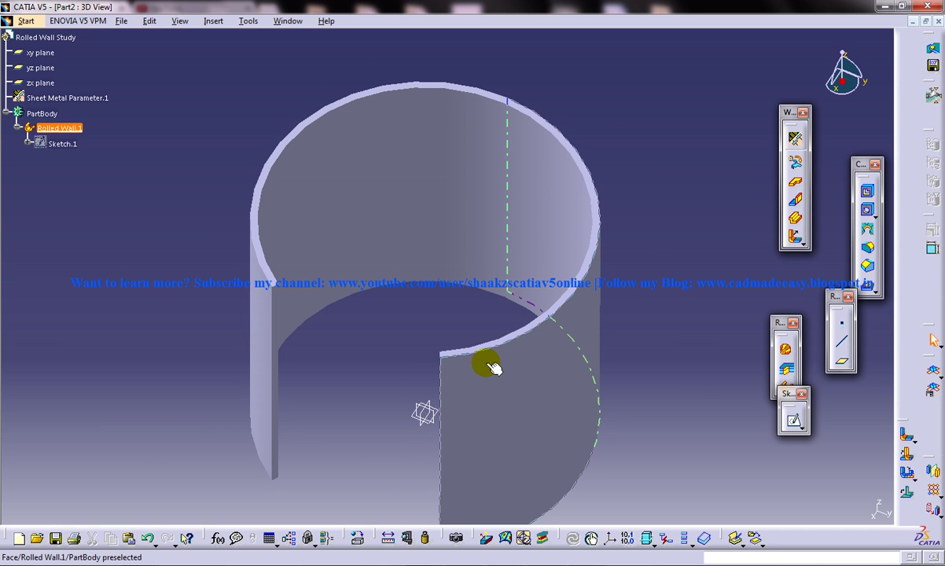